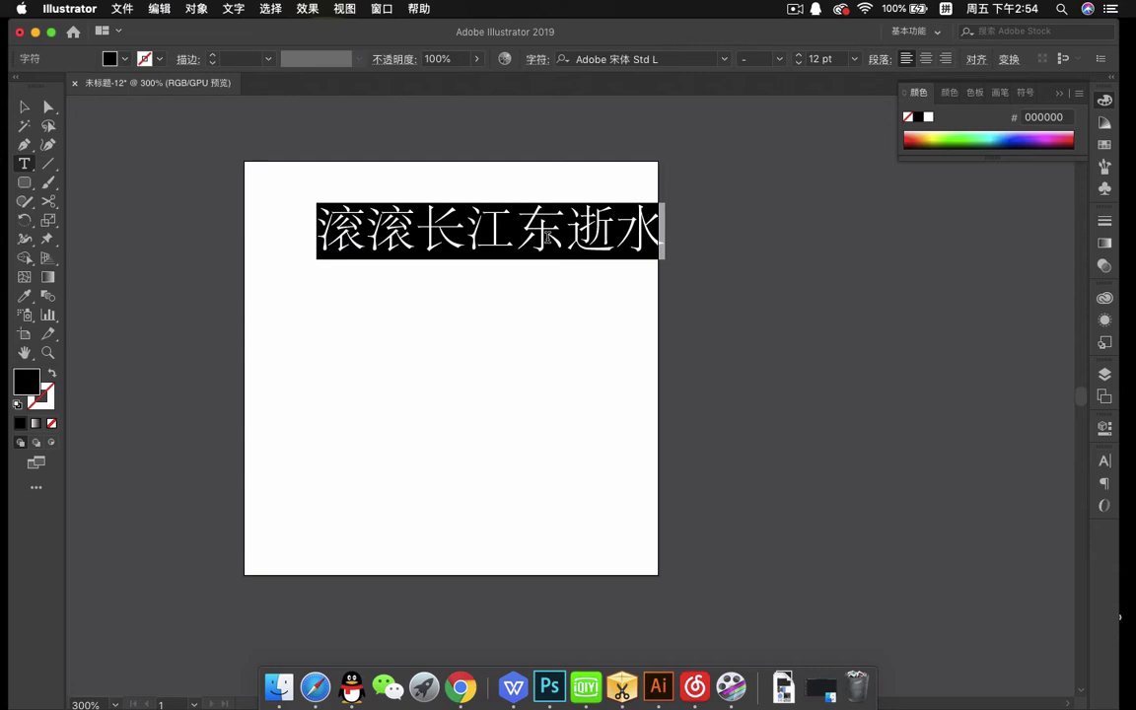
Replace the selected placeholder text with "千锋UI设计学院"
text(qianfeng)
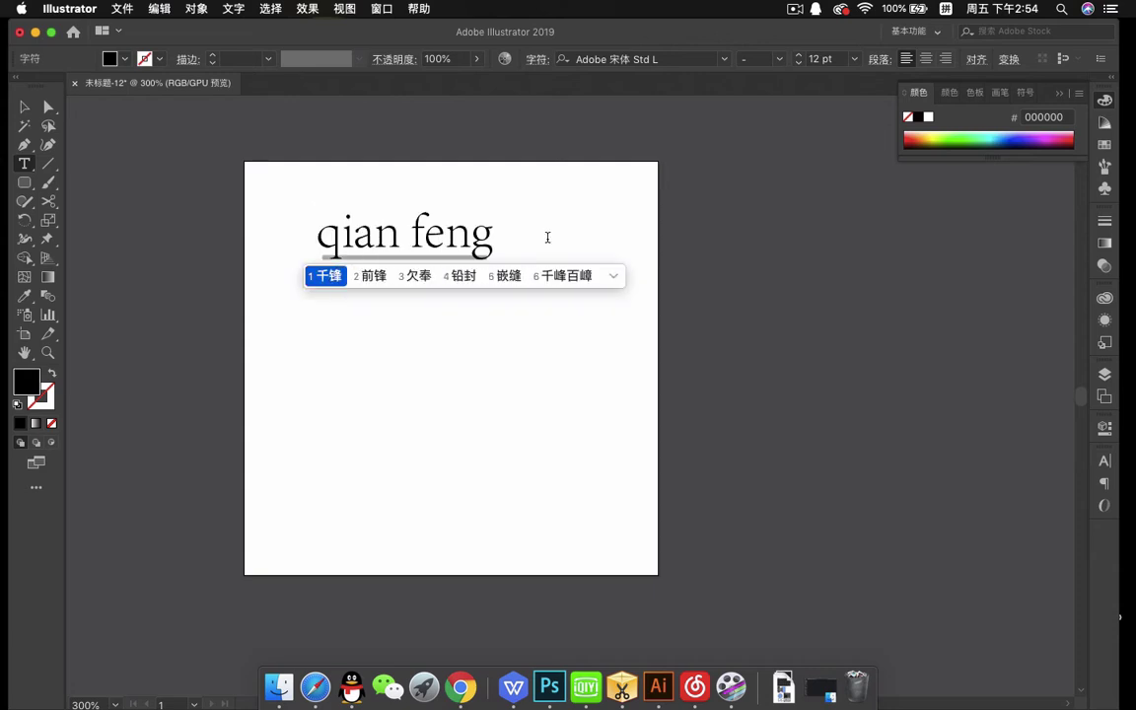
key(space)
text(UI)
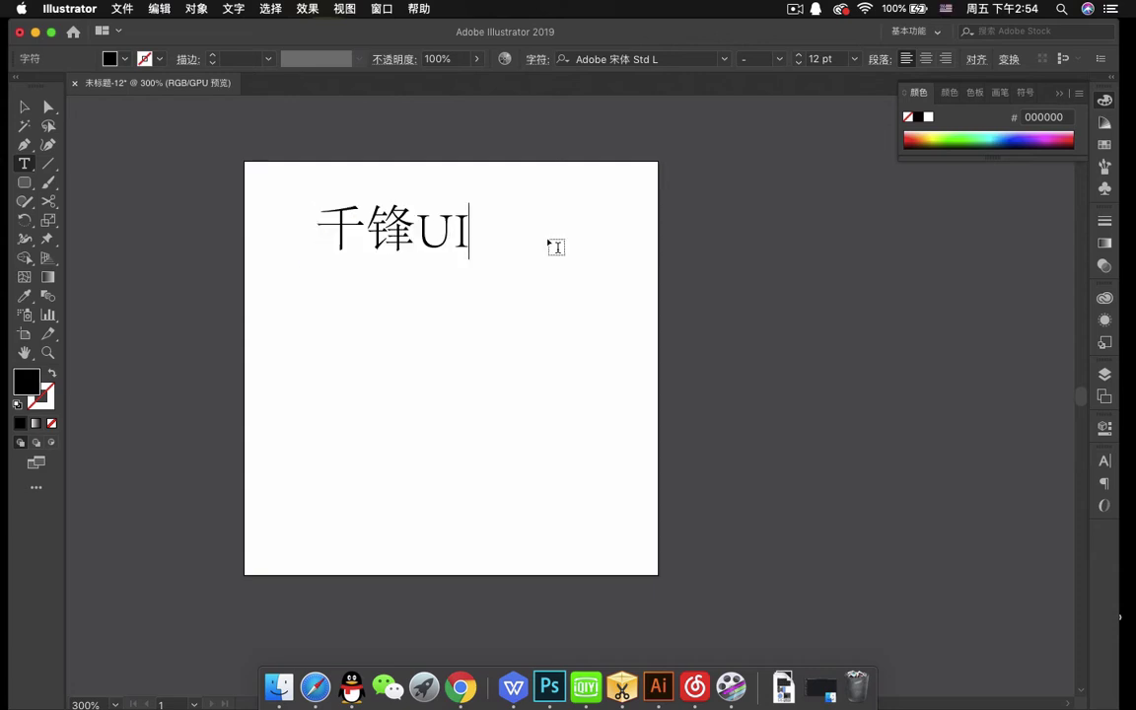
key(ctrl+space)
text(shej)
key(space)
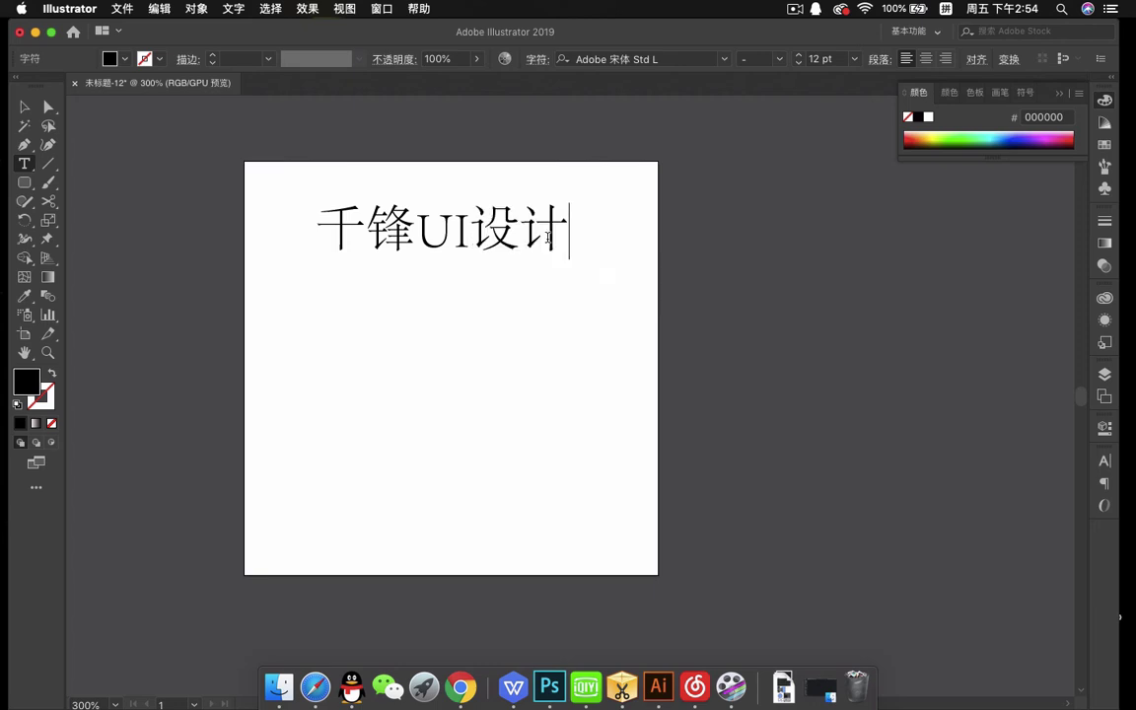
text(xueyuan)
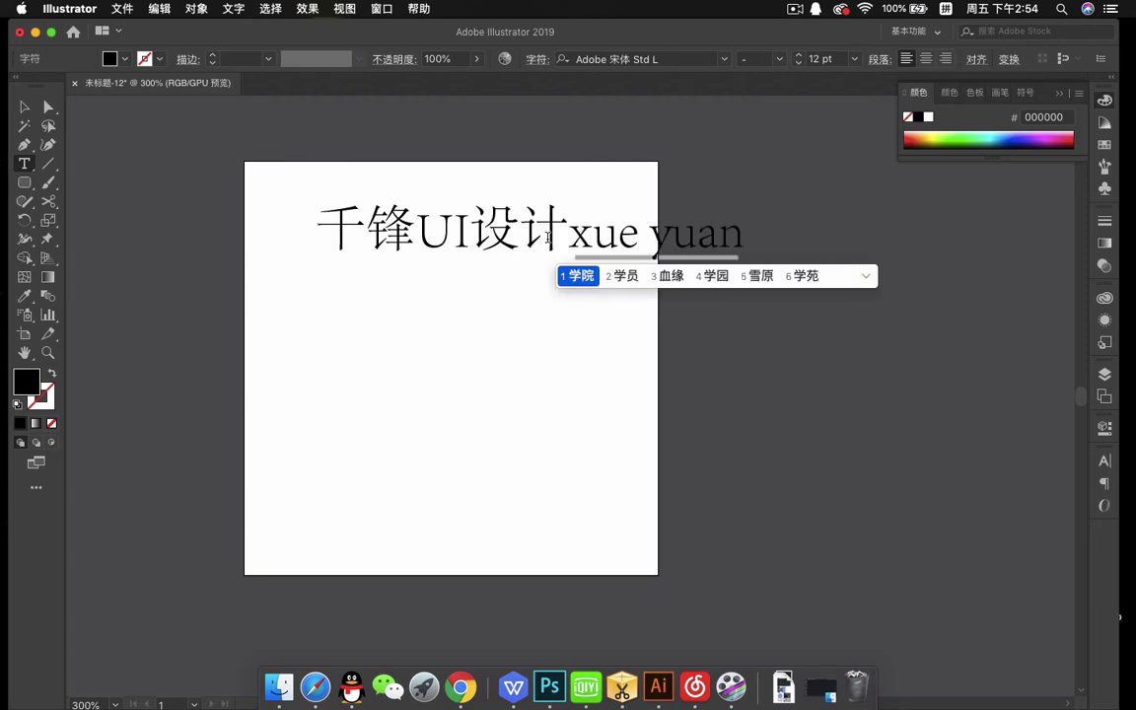
key(space)
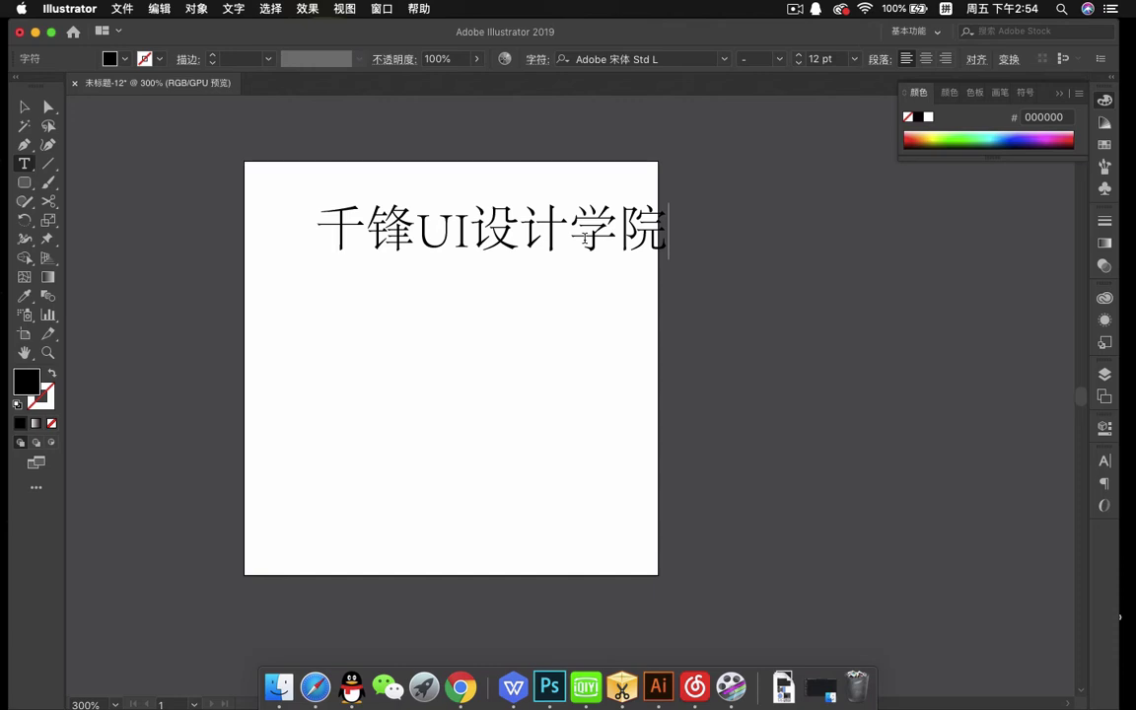
Fill the whole text line with dark red 7F0B1C and reposition it within the artboard's width
key(super+a)
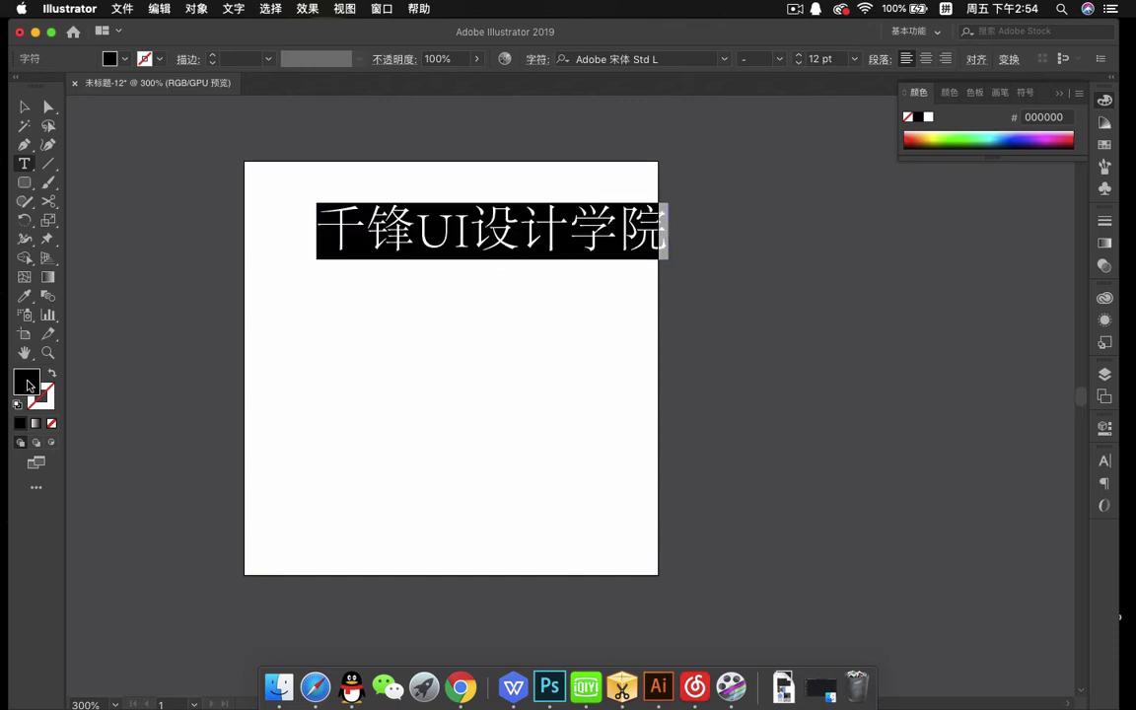
double_click(24, 384)
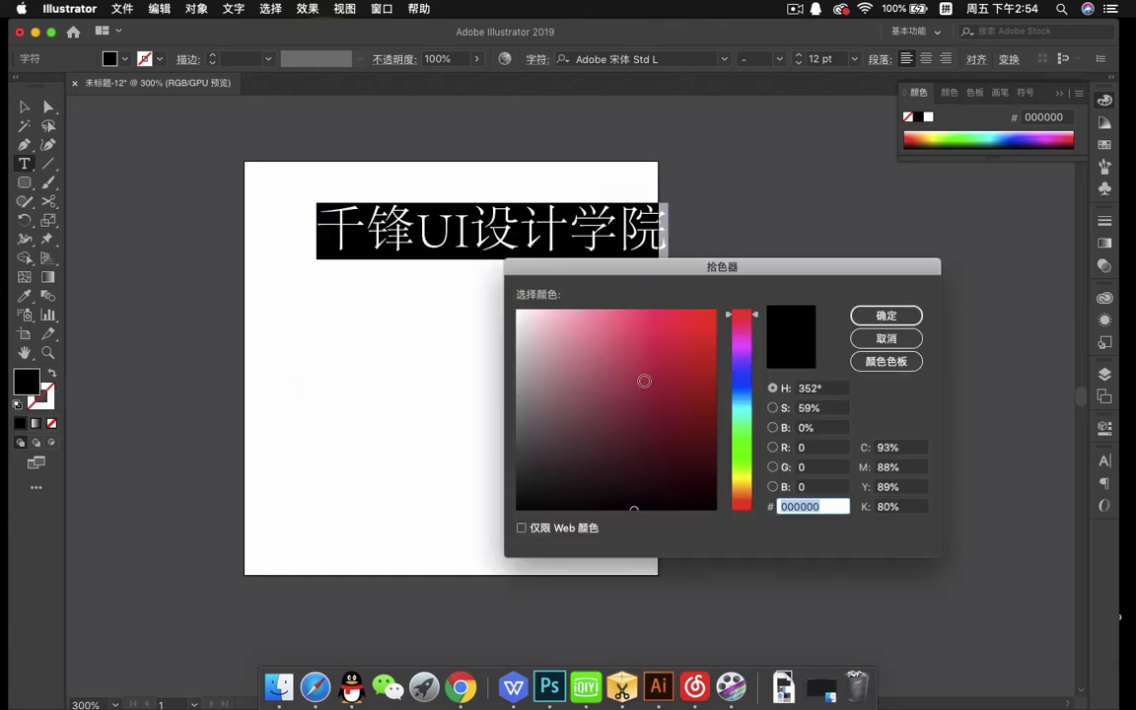
drag(678, 356, 700, 410)
click(910, 316)
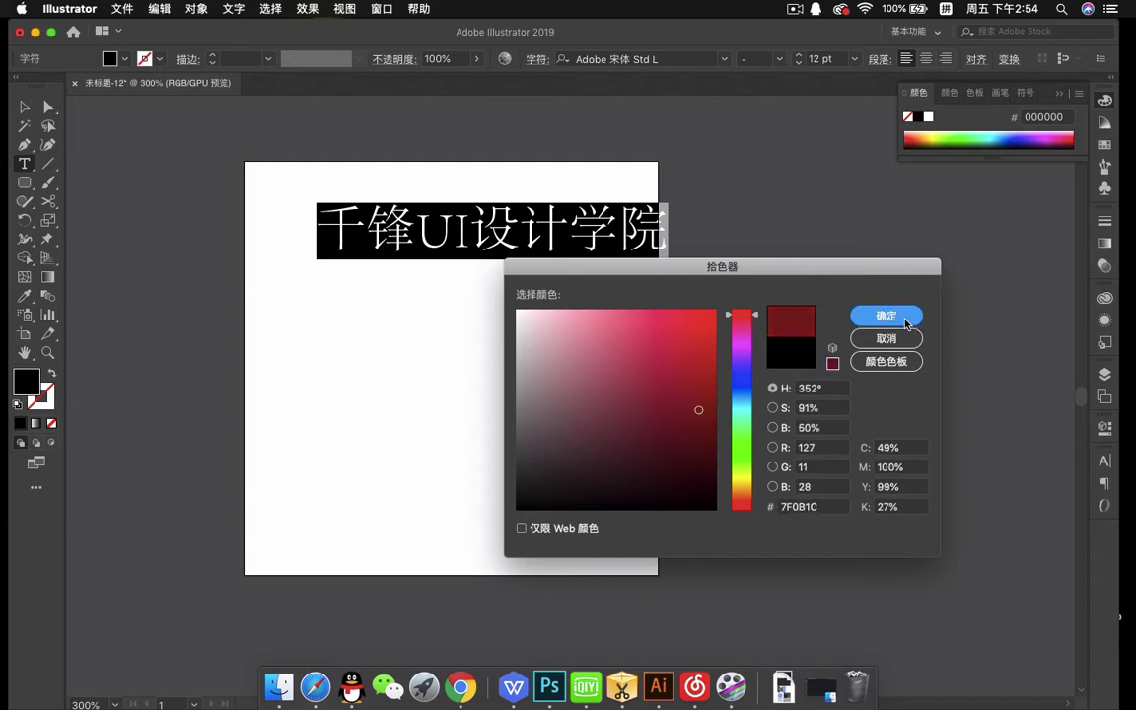
click(24, 106)
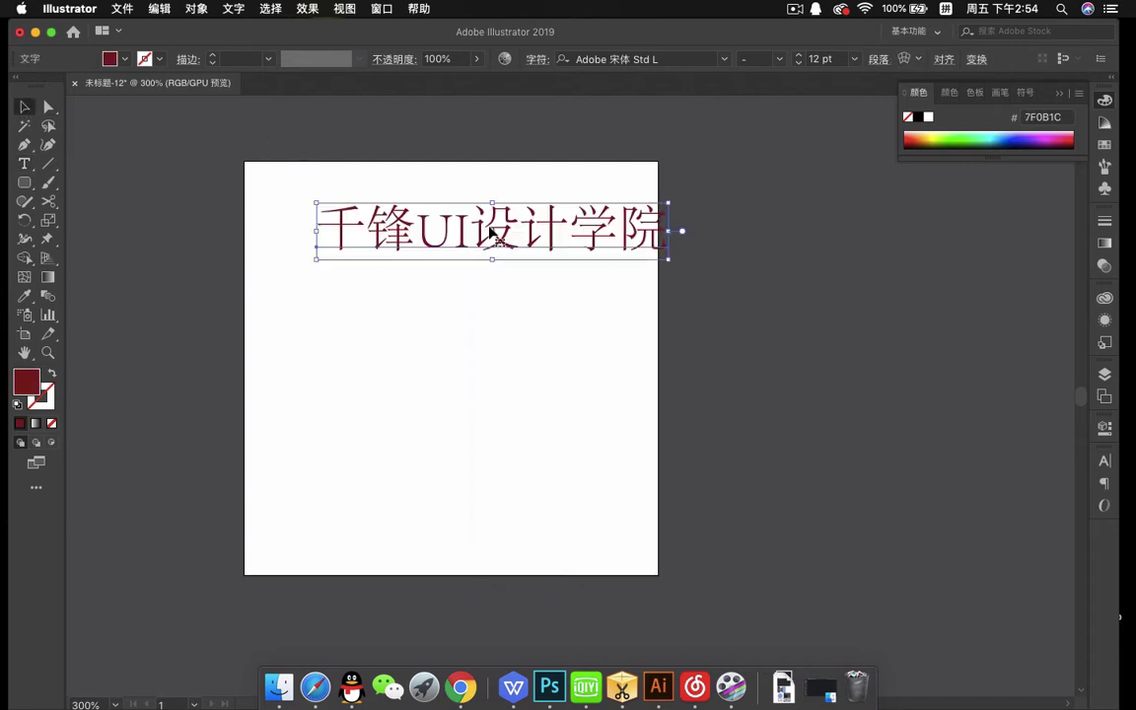
drag(498, 237, 521, 259)
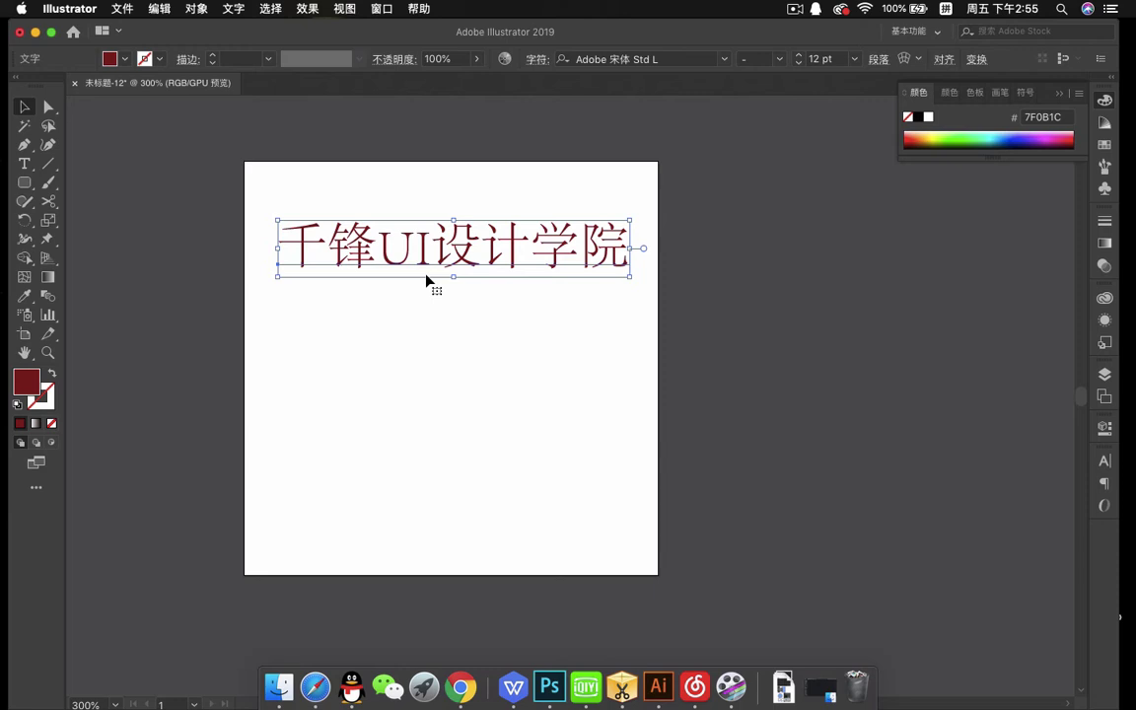
Show the character settings and float them just beside the text, over the artboard's edge
key(super+t)
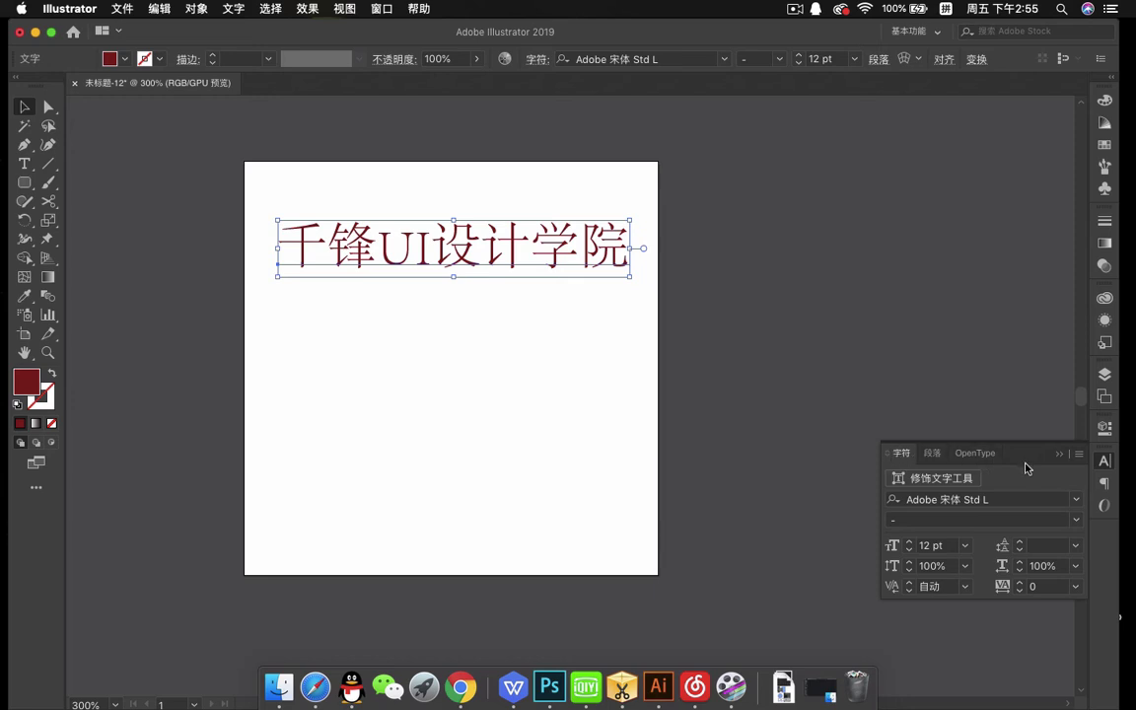
drag(1021, 454, 778, 132)
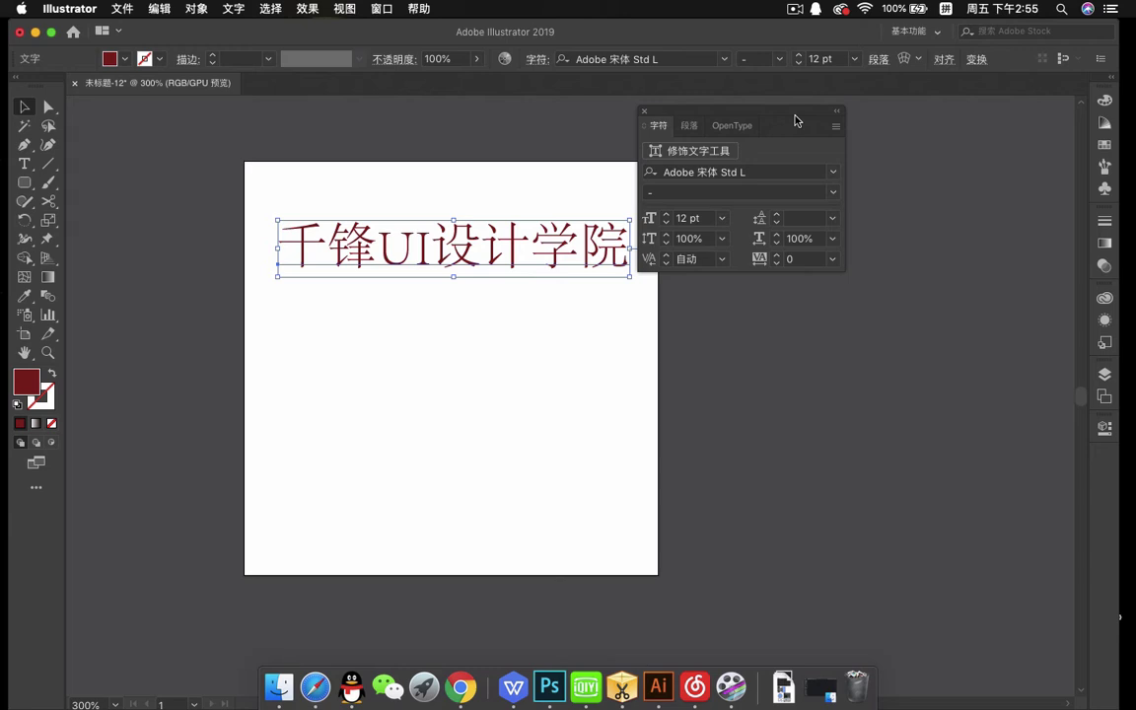
drag(797, 120, 826, 142)
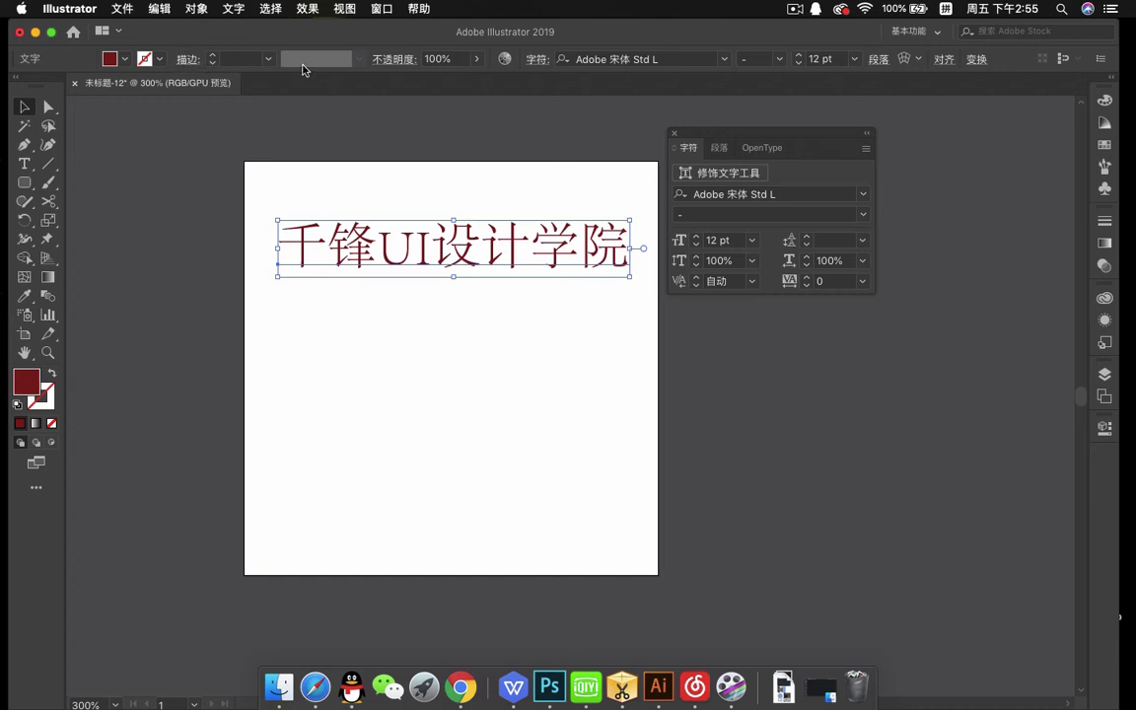
Give the text a solid 1 pt stroke in dark red 7F0B1C
click(48, 397)
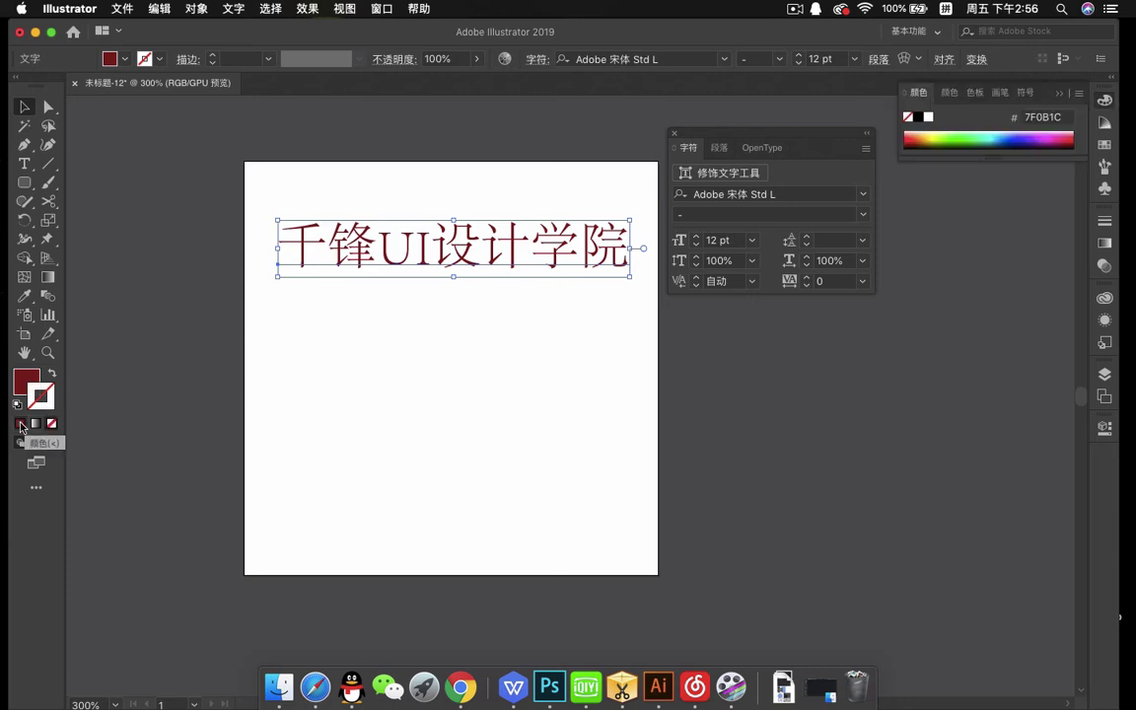
click(19, 424)
click(20, 424)
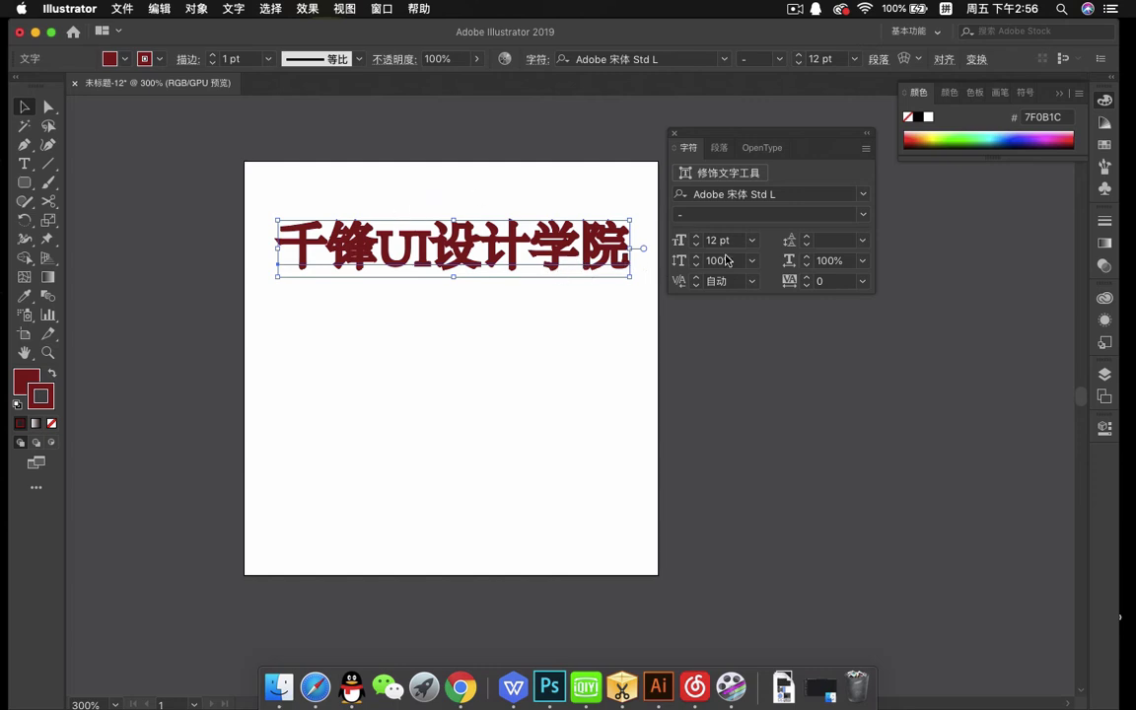
Widen the text's letter spacing by setting the tracking to 49
click(806, 279)
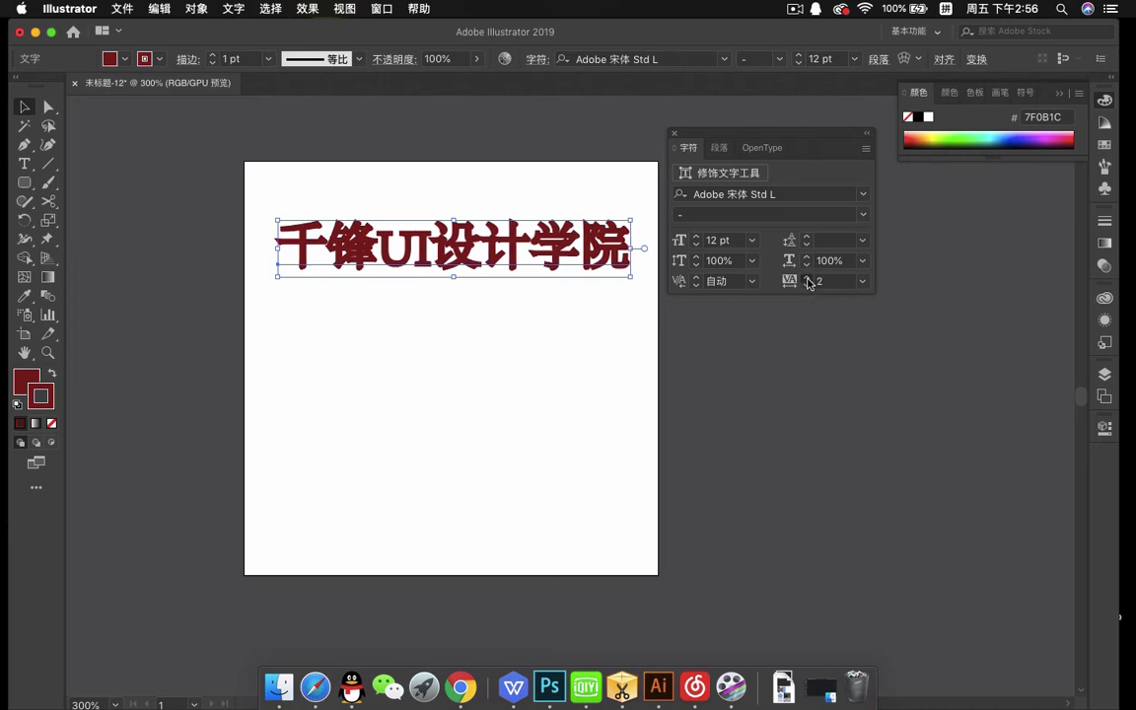
click(806, 279)
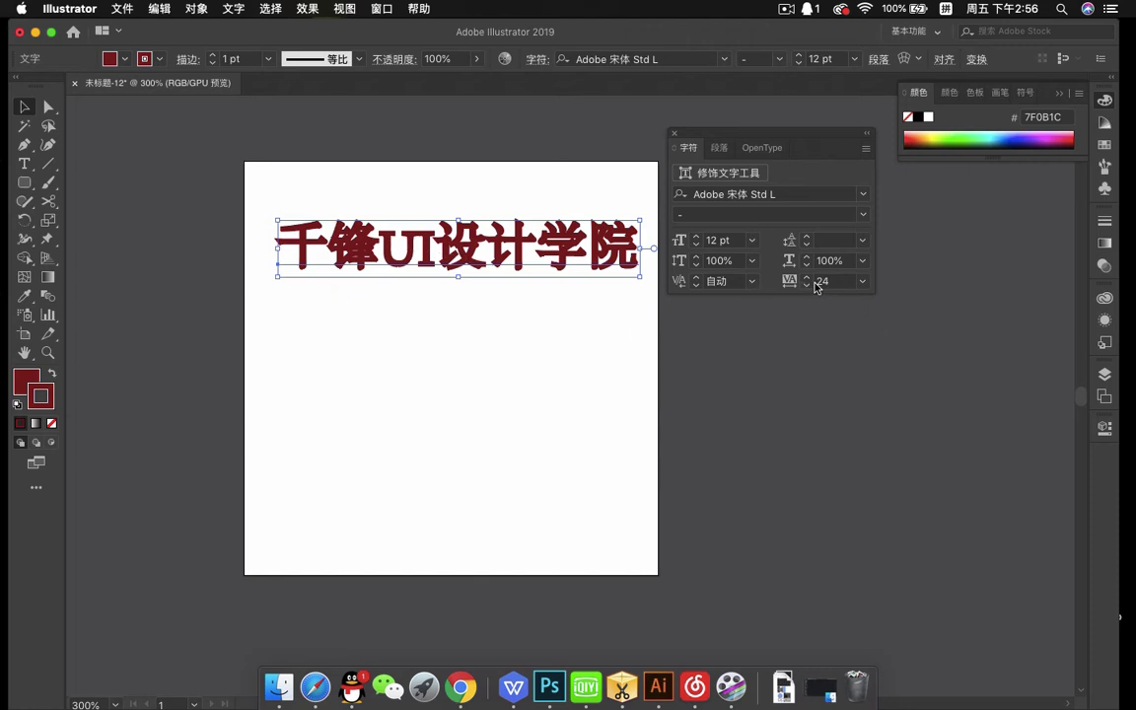
click(807, 279)
click(806, 279)
click(807, 280)
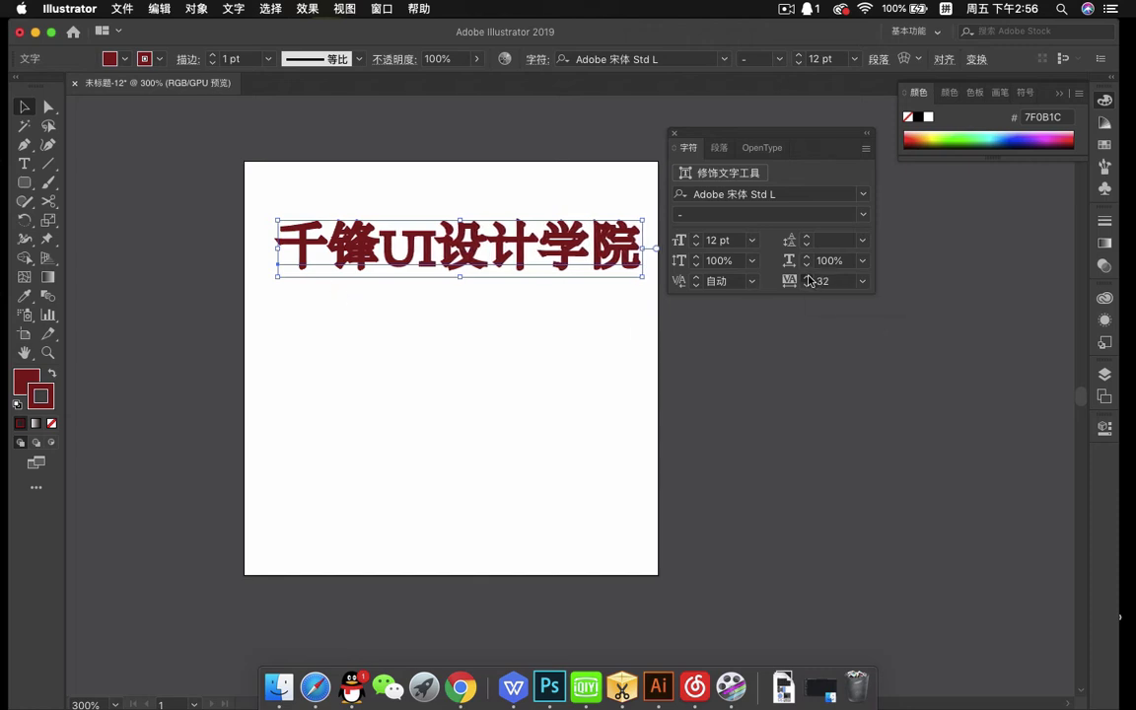
click(807, 279)
click(807, 279)
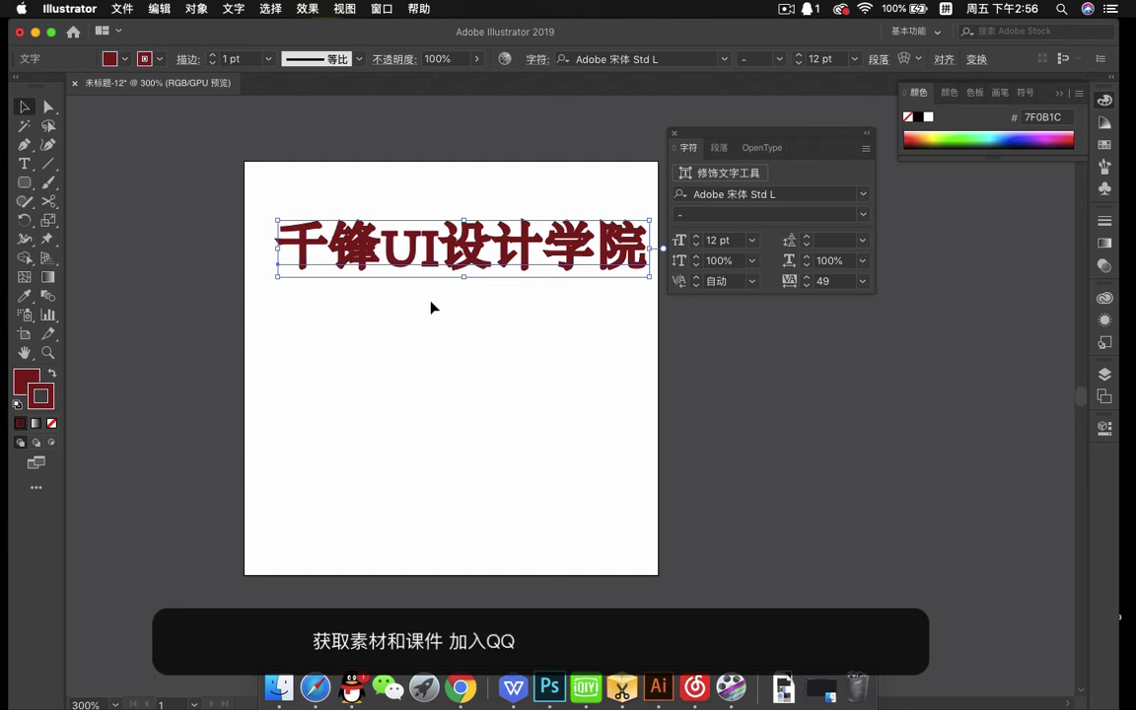
Set the text's font size to 14 pt and move the character settings clear of the artboard
click(698, 236)
click(698, 236)
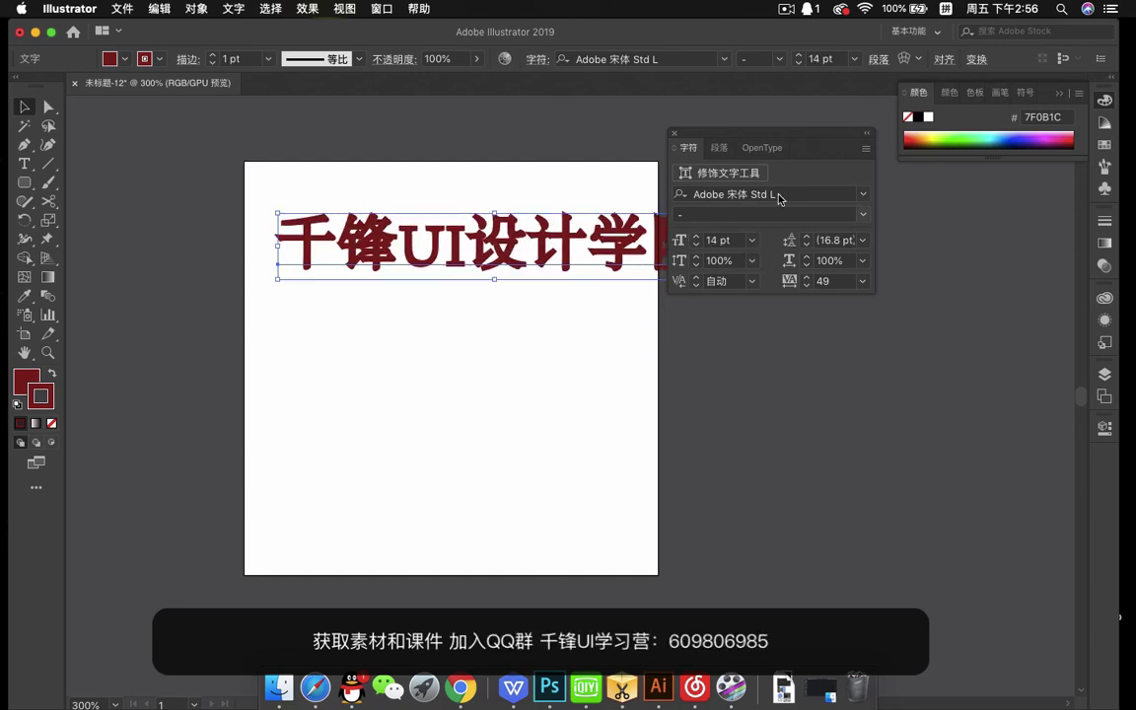
drag(774, 146, 913, 246)
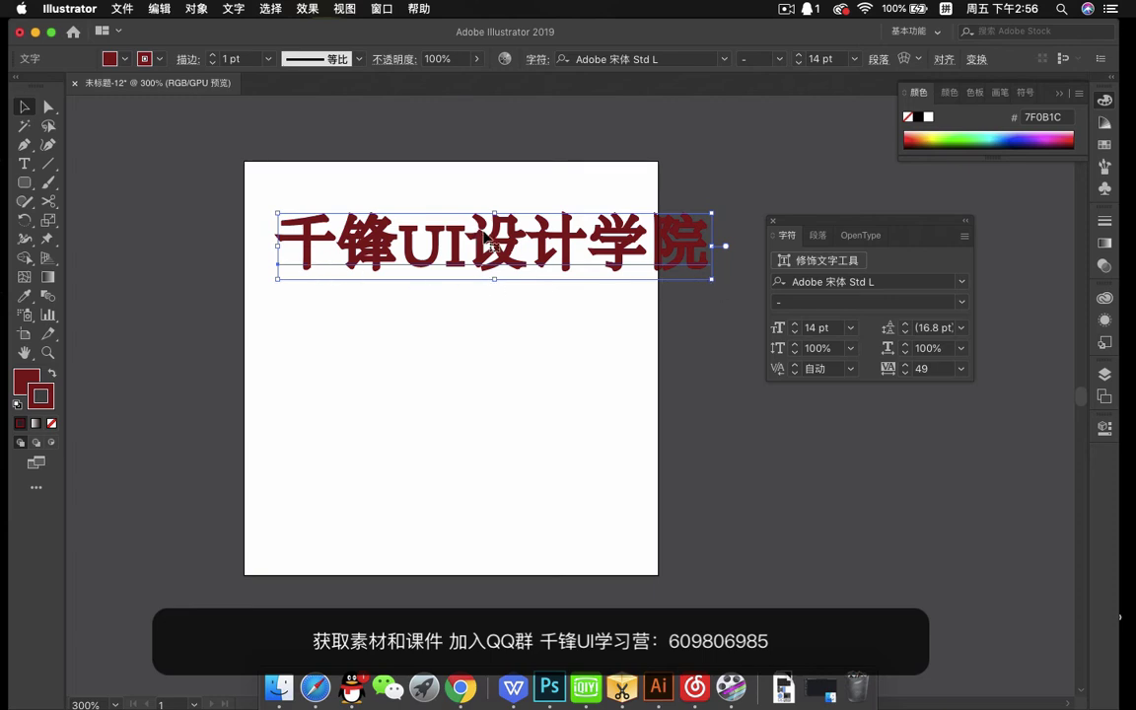
Break the text into two lines so that "设计学院" starts on the second line
drag(570, 249, 568, 246)
double_click(568, 246)
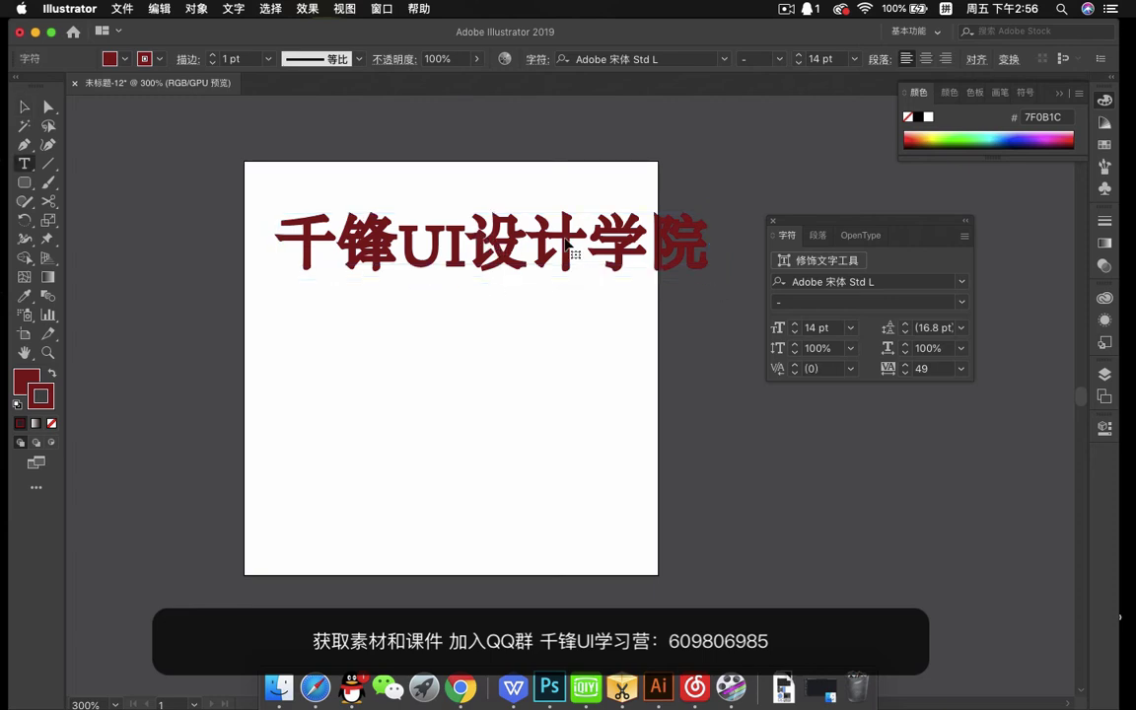
click(473, 238)
key(Return)
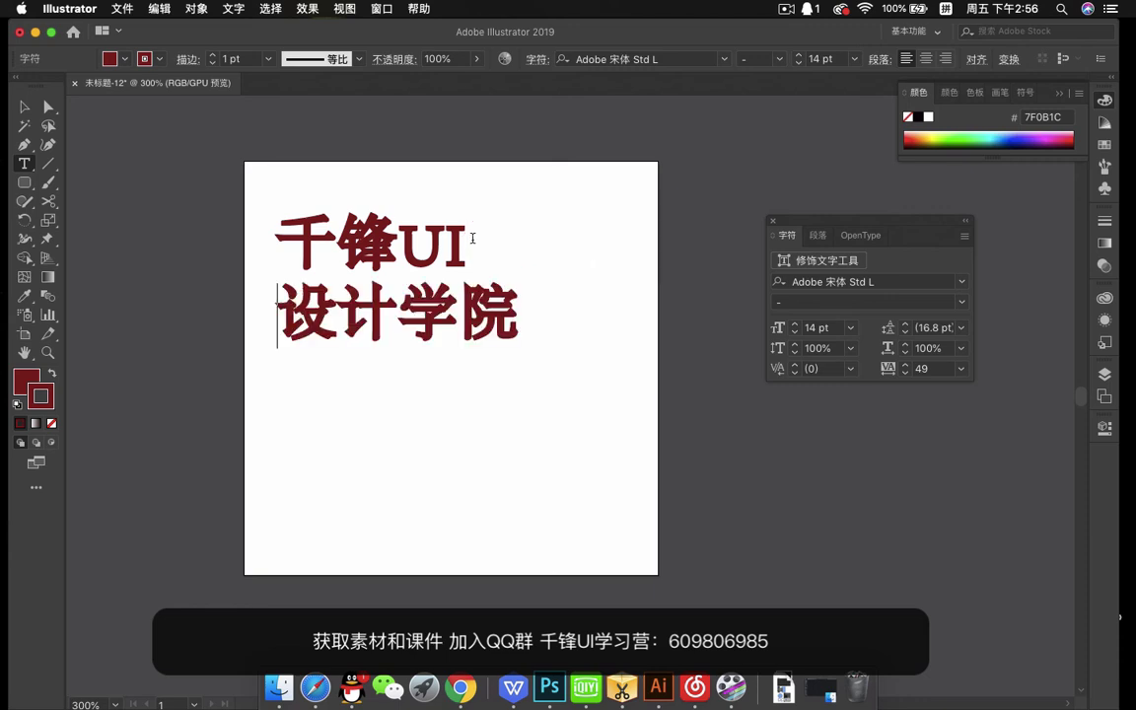
key(Escape)
Select all the text and centre-align both lines, trying right alignment along the way
double_click(500, 347)
key(super+a)
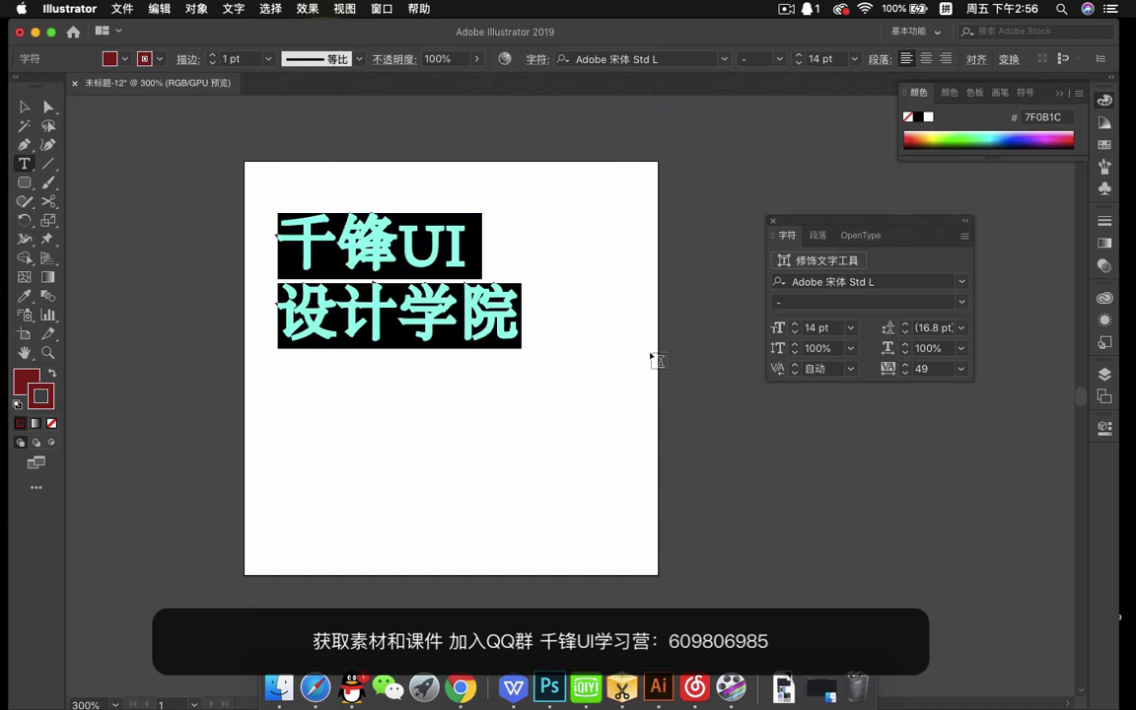
click(928, 60)
click(945, 59)
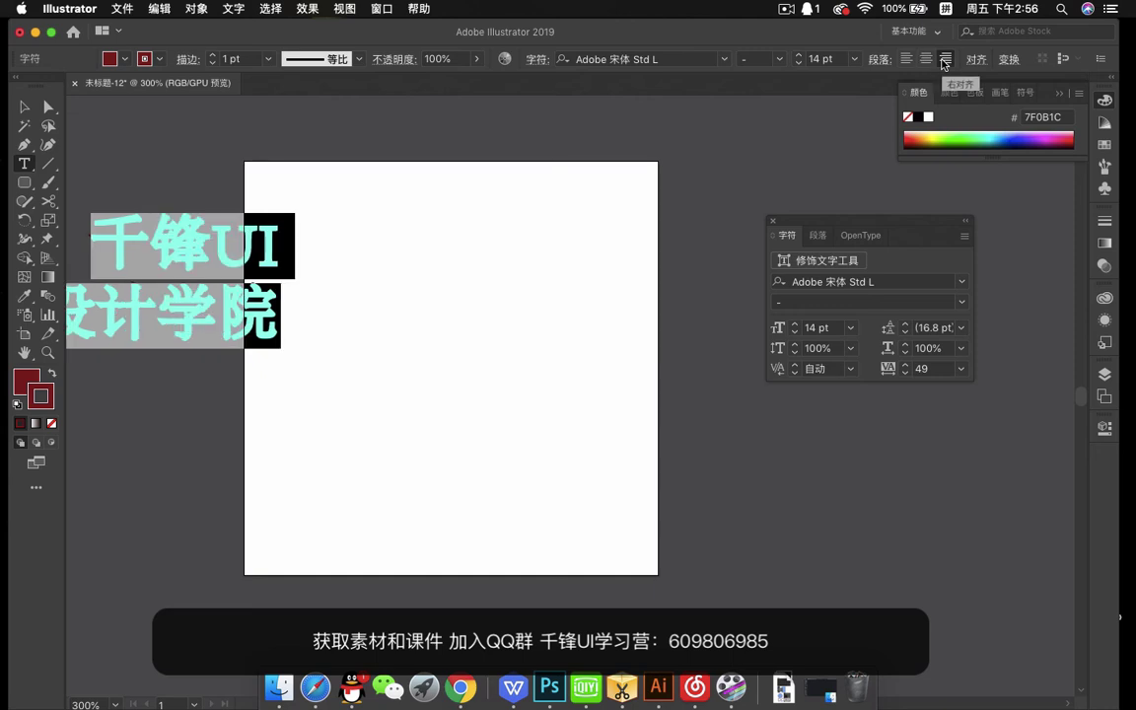
click(928, 59)
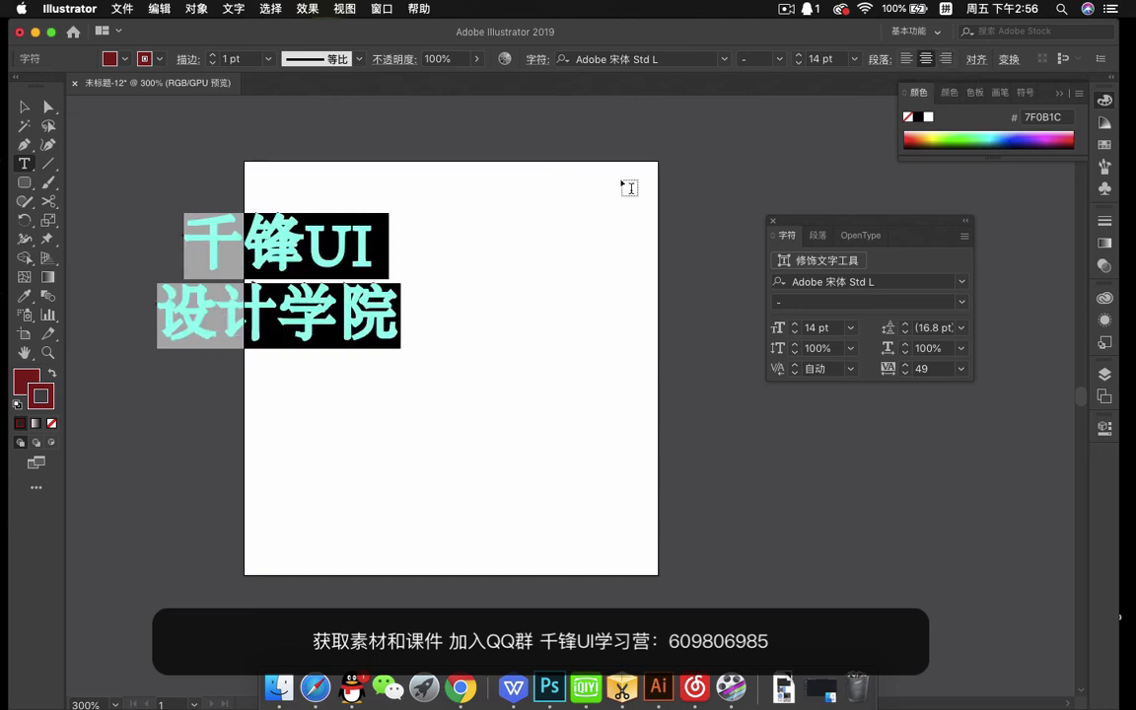
Move the centred two-line text back onto the artboard, slightly above its middle
click(24, 106)
drag(277, 250, 480, 335)
drag(434, 296, 411, 310)
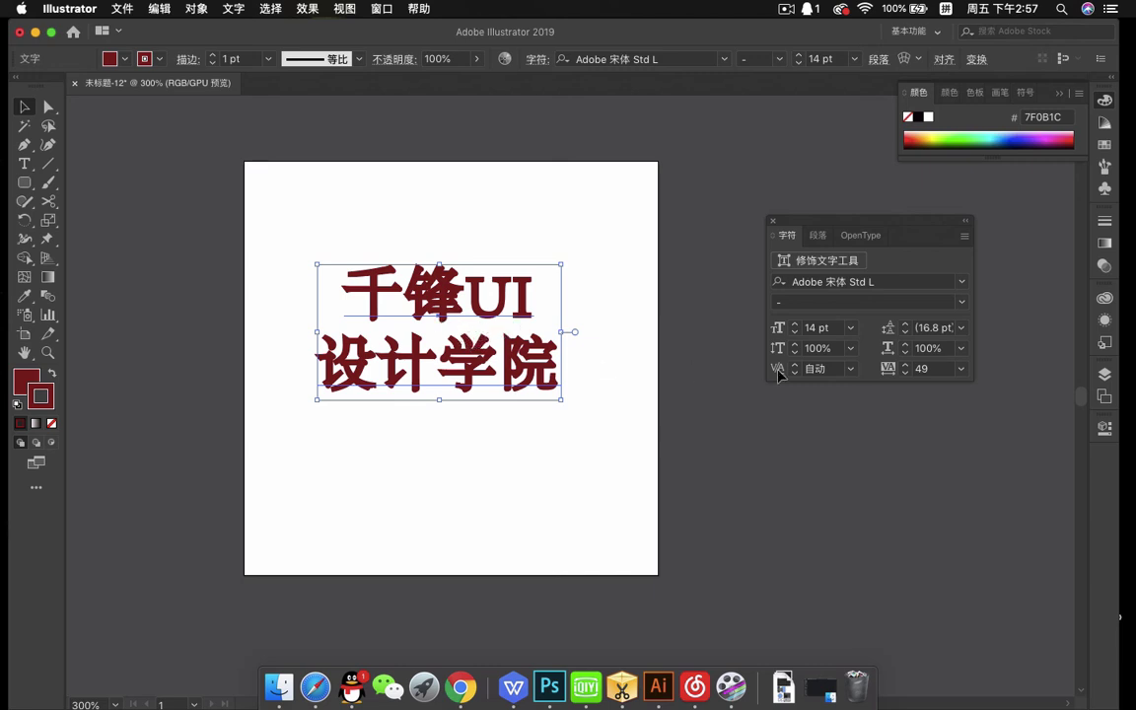
Try wider leading on the two-line text, up to 26 pt, and settle on 17 pt
click(906, 325)
click(906, 325)
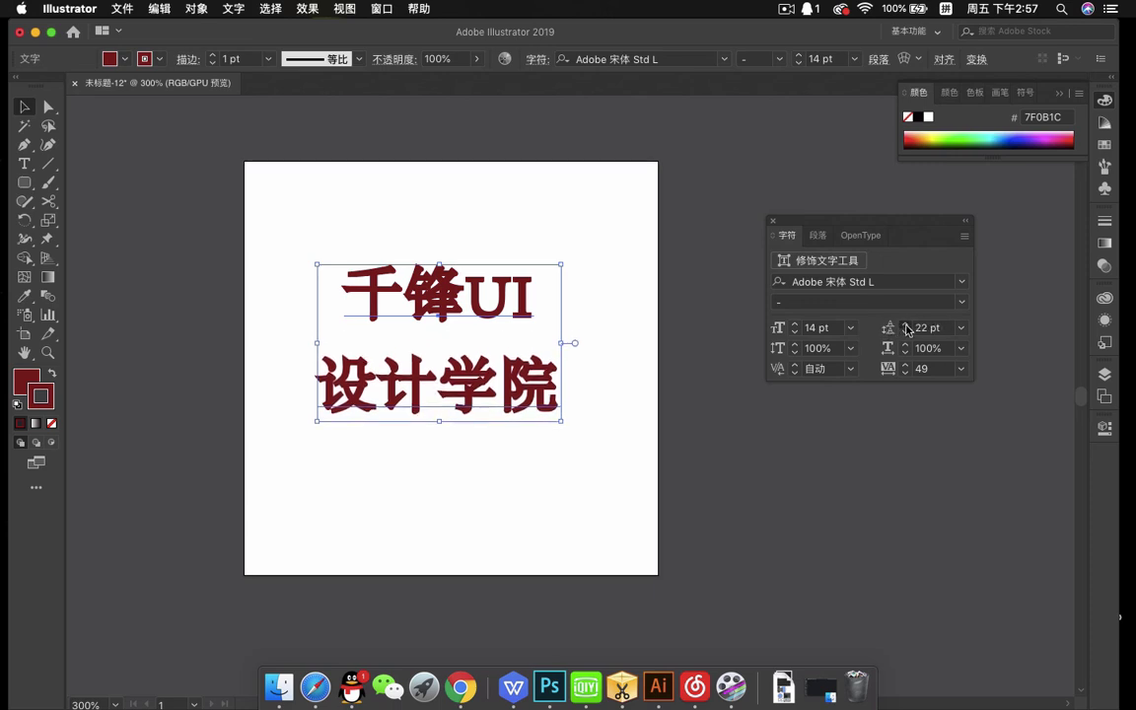
click(906, 326)
click(907, 325)
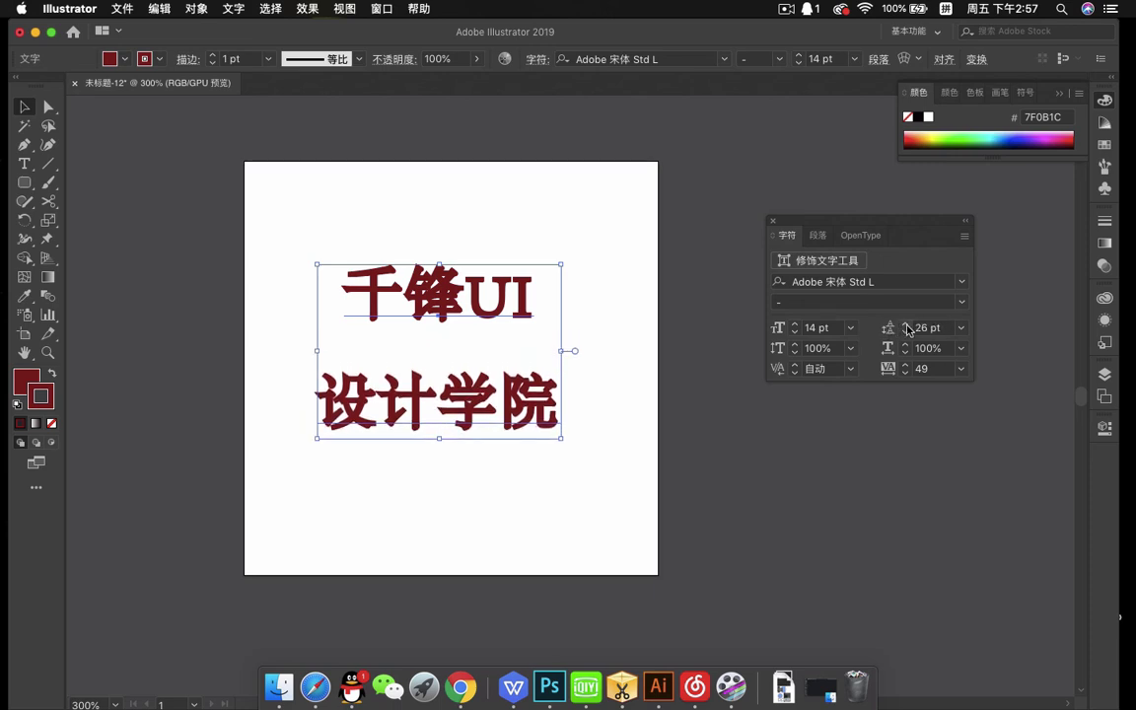
click(906, 332)
click(907, 333)
click(907, 332)
click(906, 332)
click(906, 333)
click(906, 332)
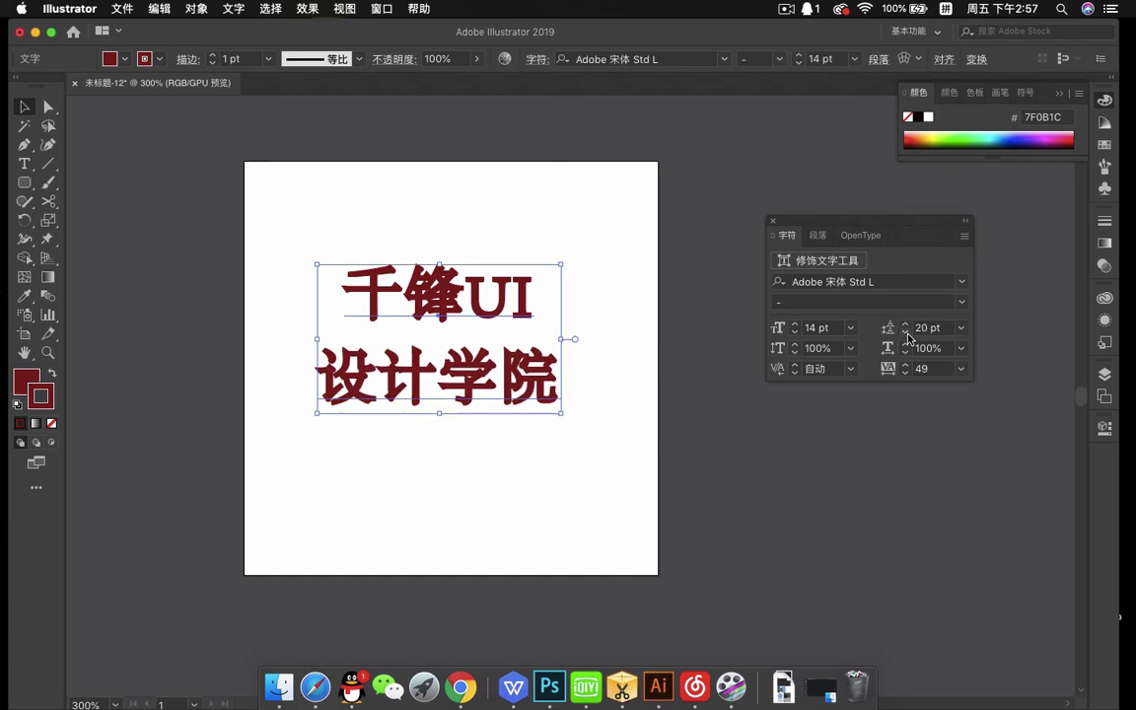
click(906, 332)
click(906, 333)
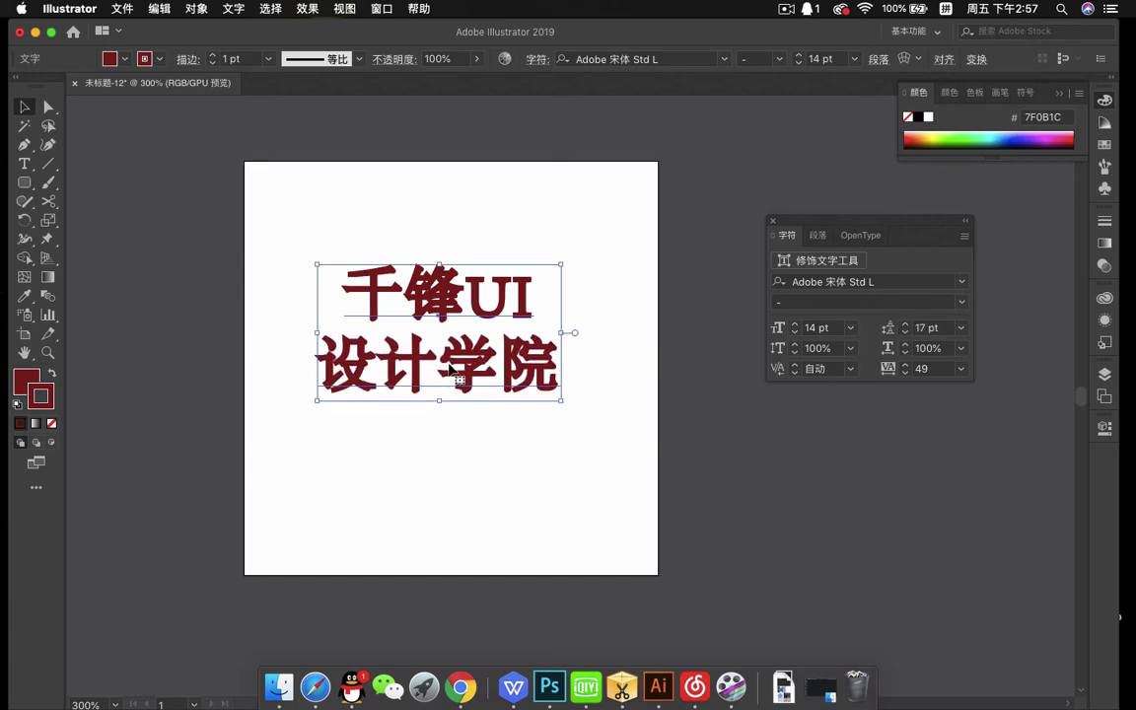
Try left and right paragraph alignment on the two-line text, restore centre alignment, and return to the character settings
click(818, 238)
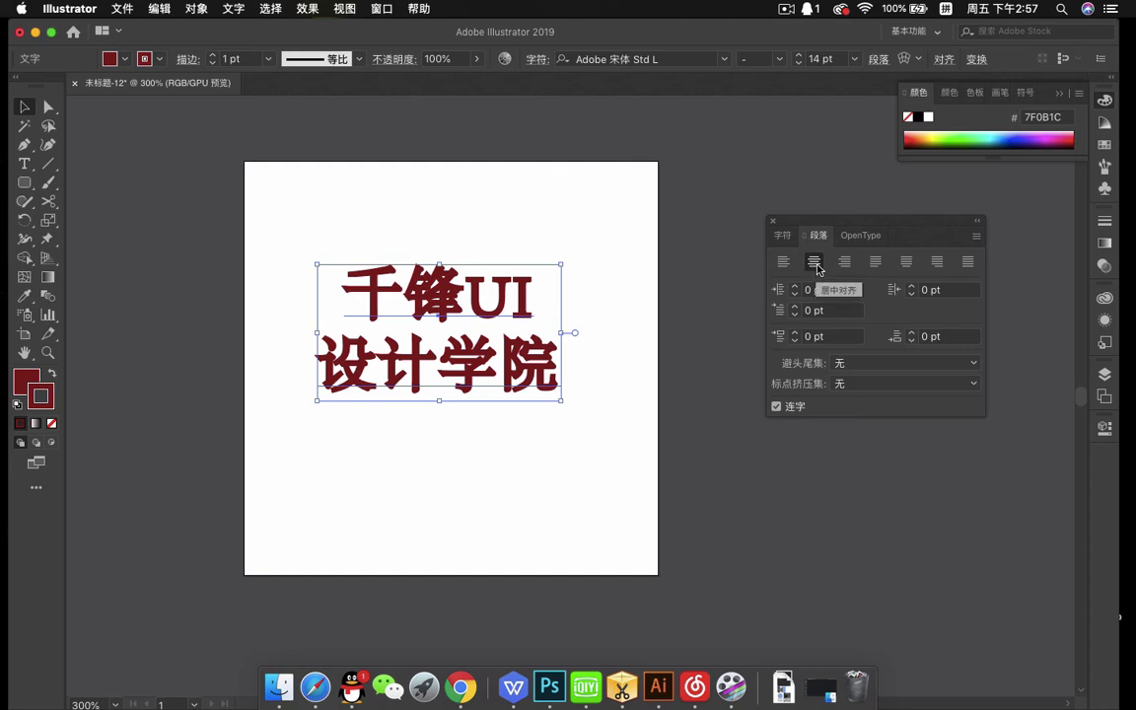
click(784, 263)
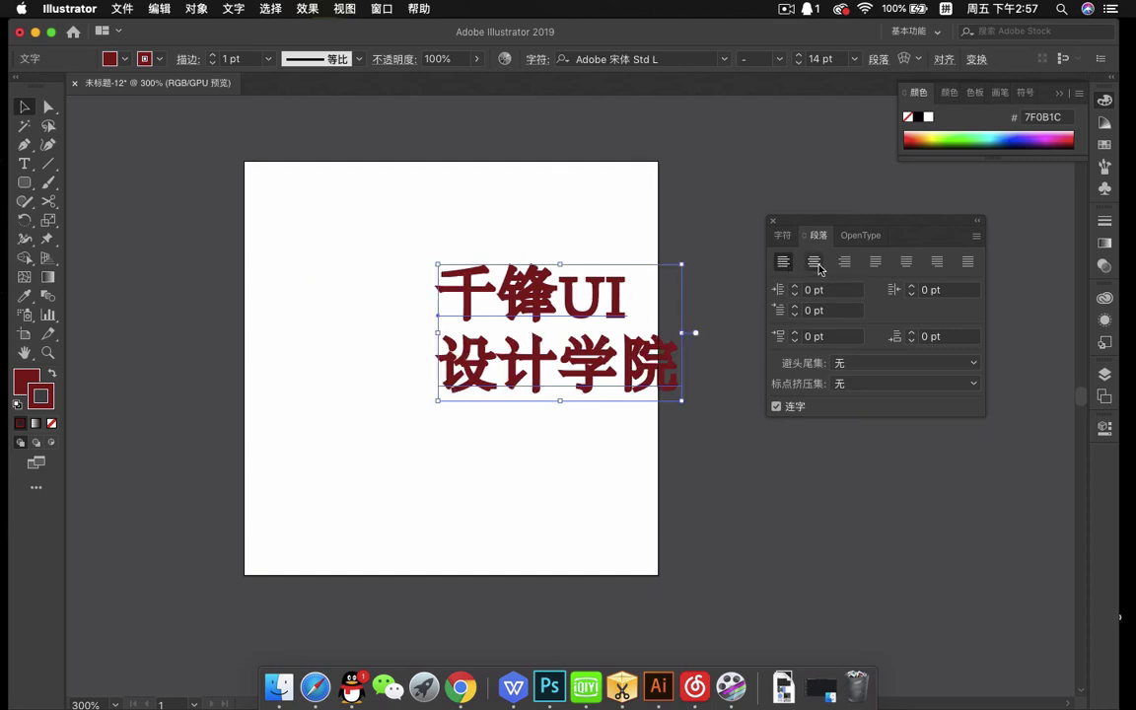
click(813, 263)
click(844, 262)
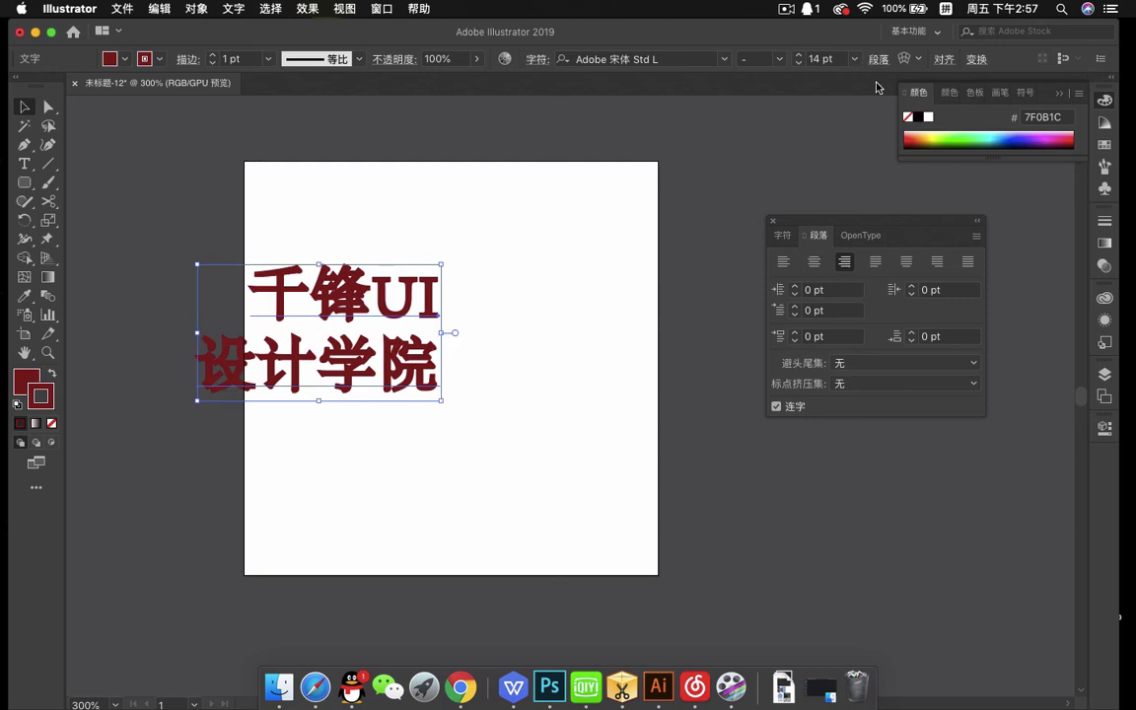
click(813, 263)
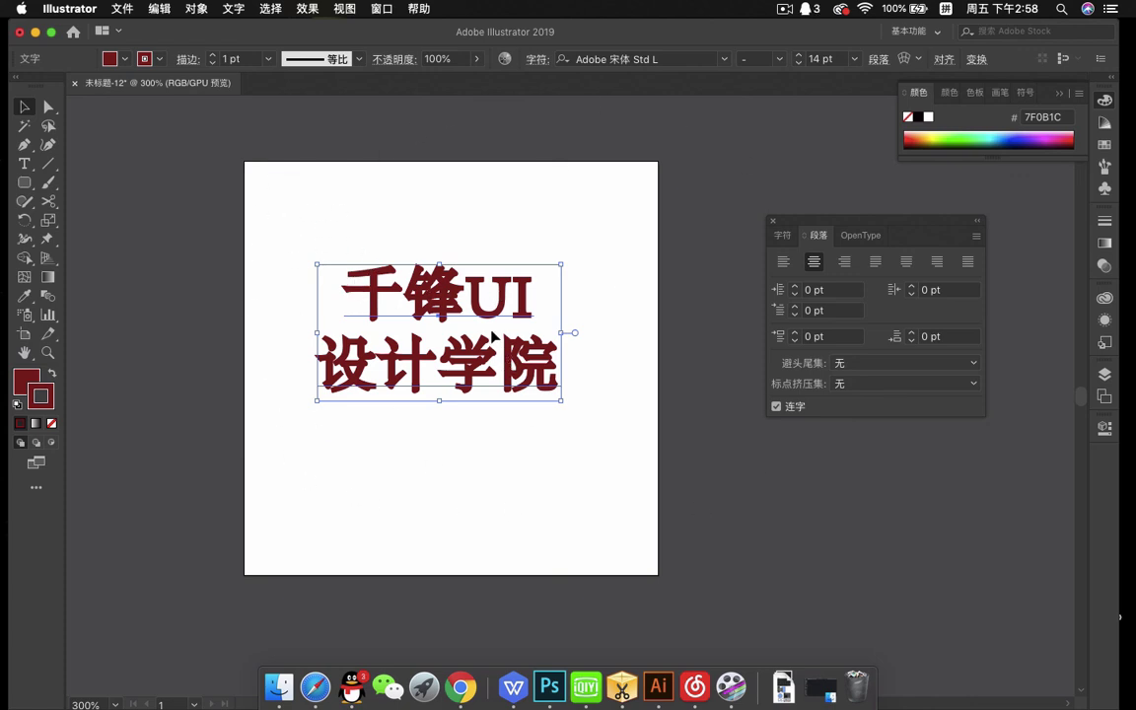
click(784, 237)
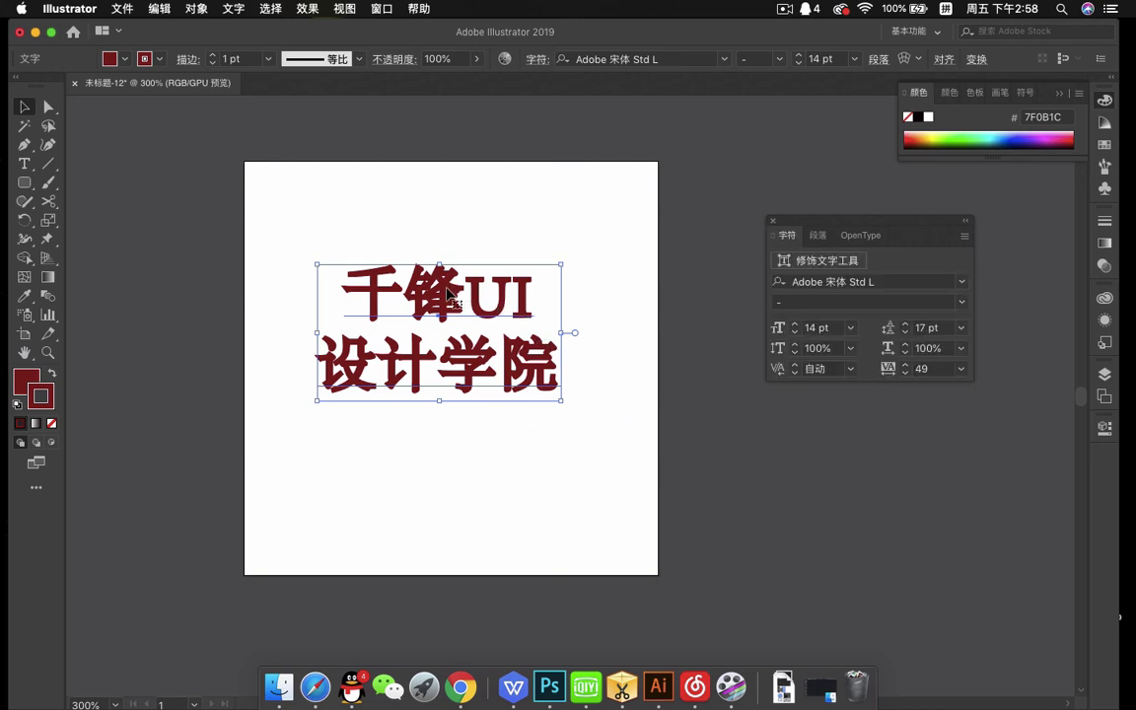
Move the two-line text straight up to just below the artboard's upper edge
drag(446, 292, 446, 223)
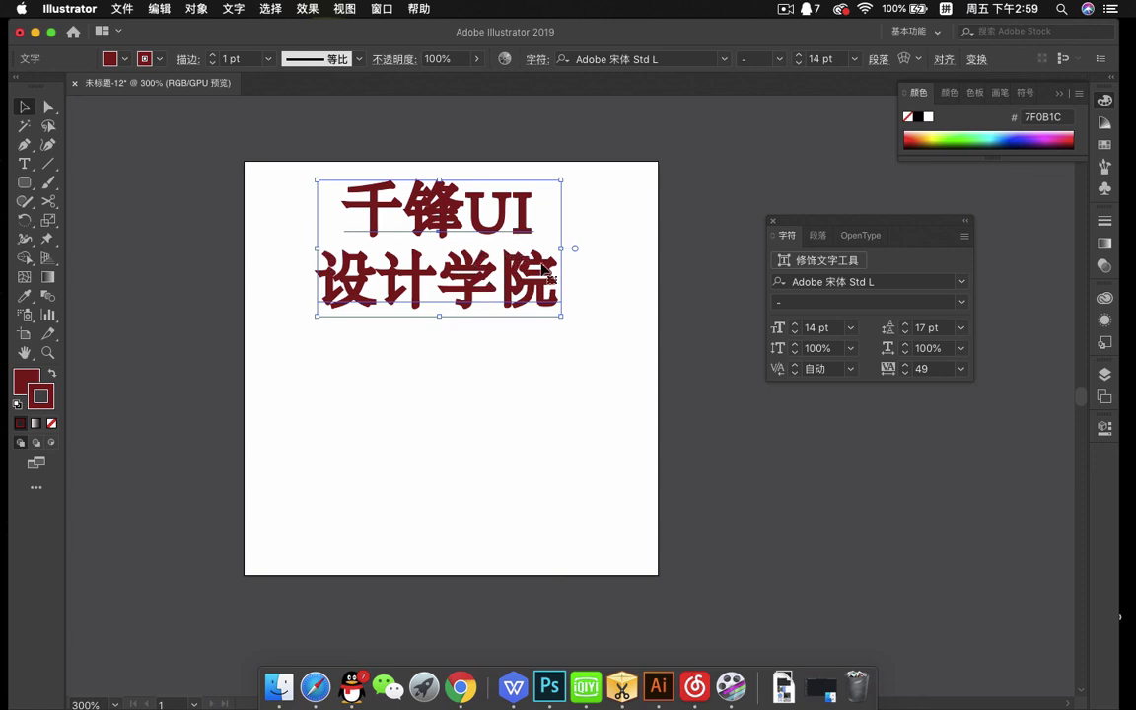
scroll(464, 262, right, 5)
scroll(464, 261, down, 1)
scroll(422, 245, down, 1)
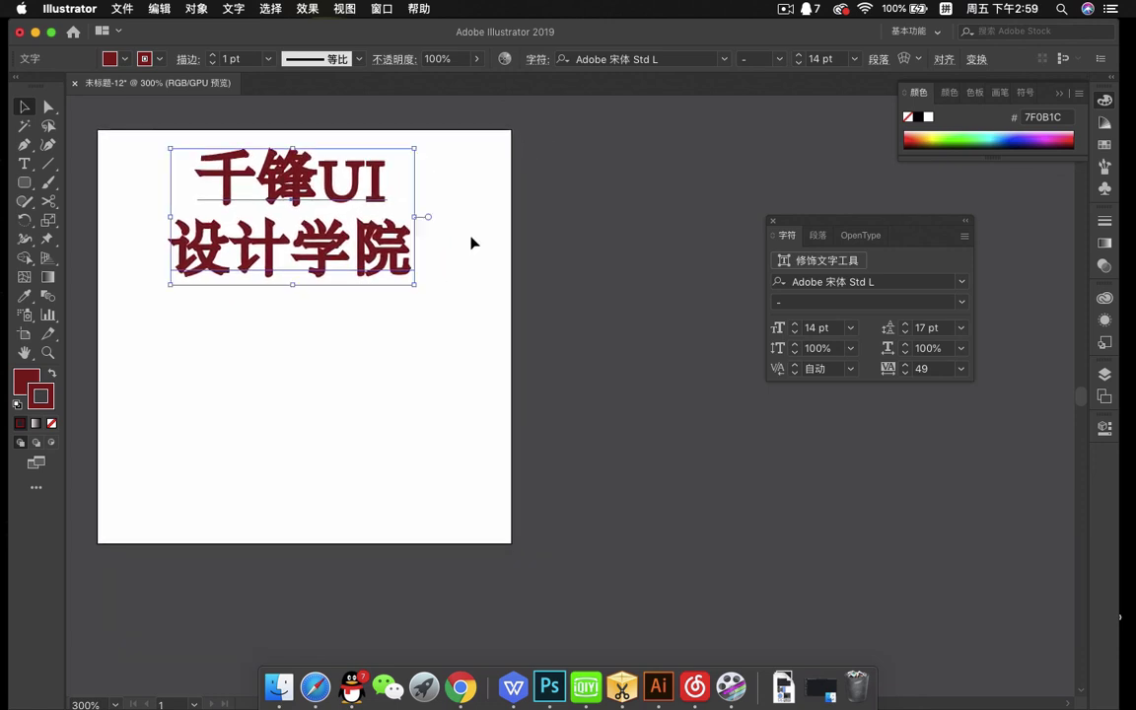